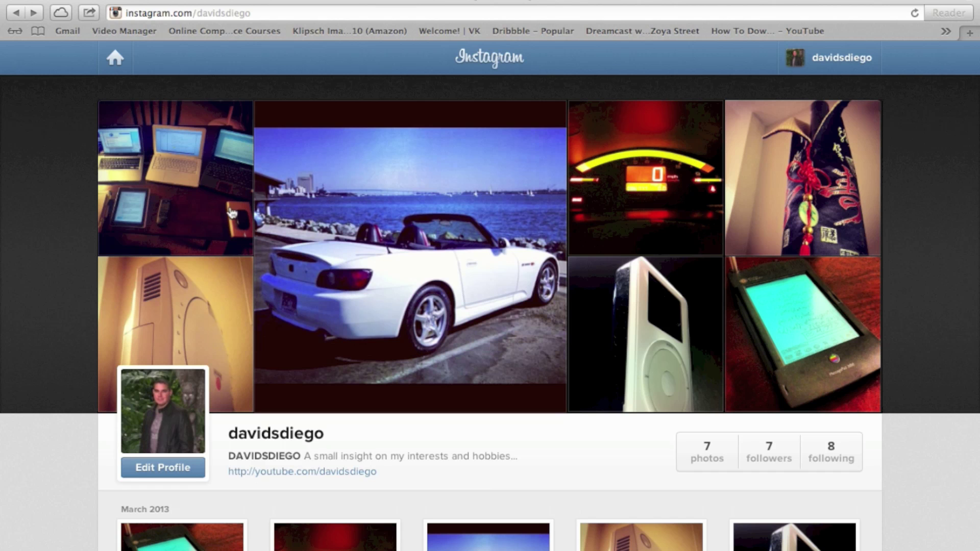
pyautogui.click(183, 178)
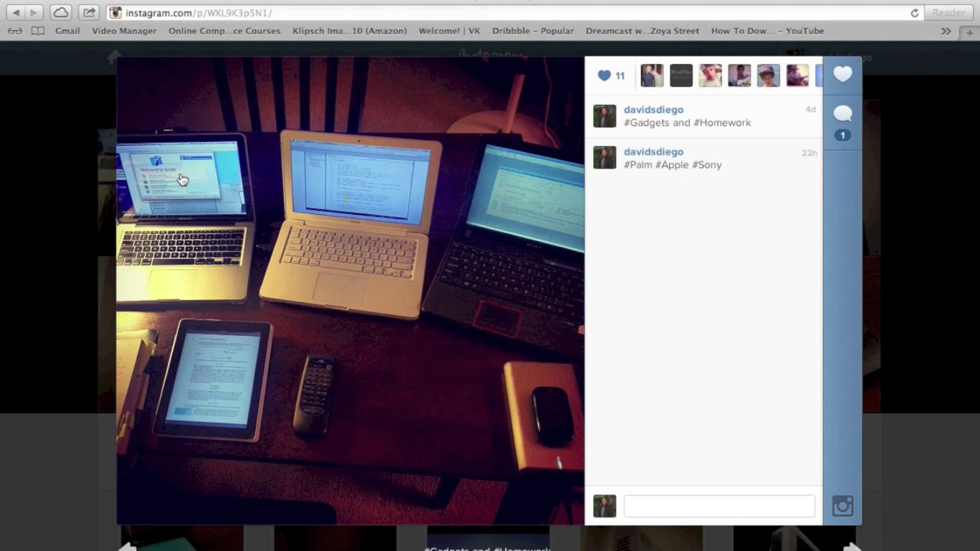
pyautogui.rightClick(328, 281)
# Turn on 'Show Develop menu in menu bar' in Safari's Advanced preferences, then close Preferences.
pyautogui.click(58, 2)
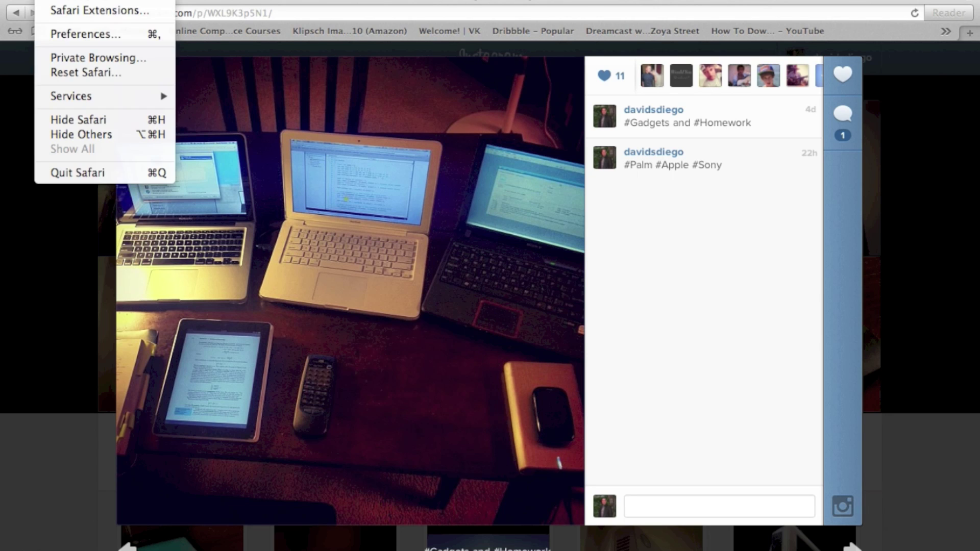
pyautogui.click(75, 31)
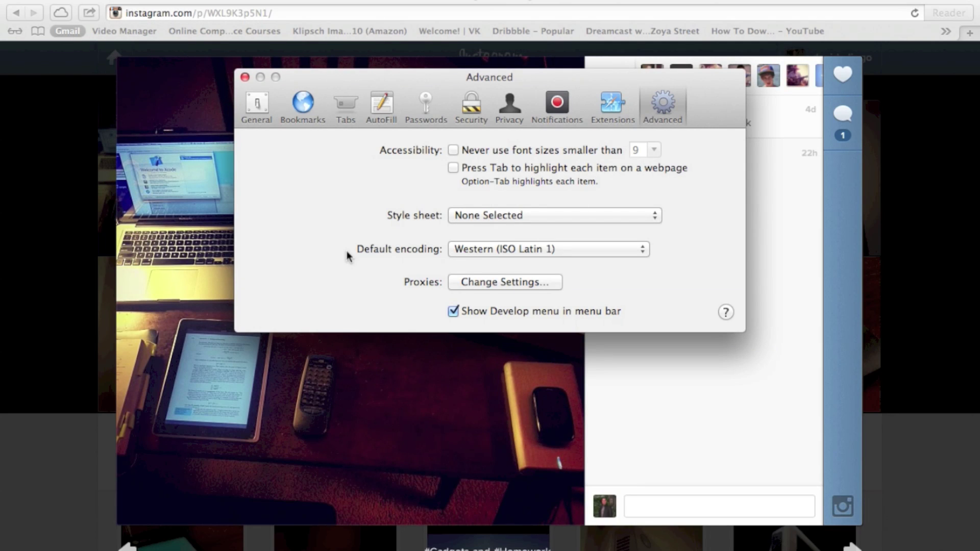
pyautogui.click(453, 310)
pyautogui.click(245, 76)
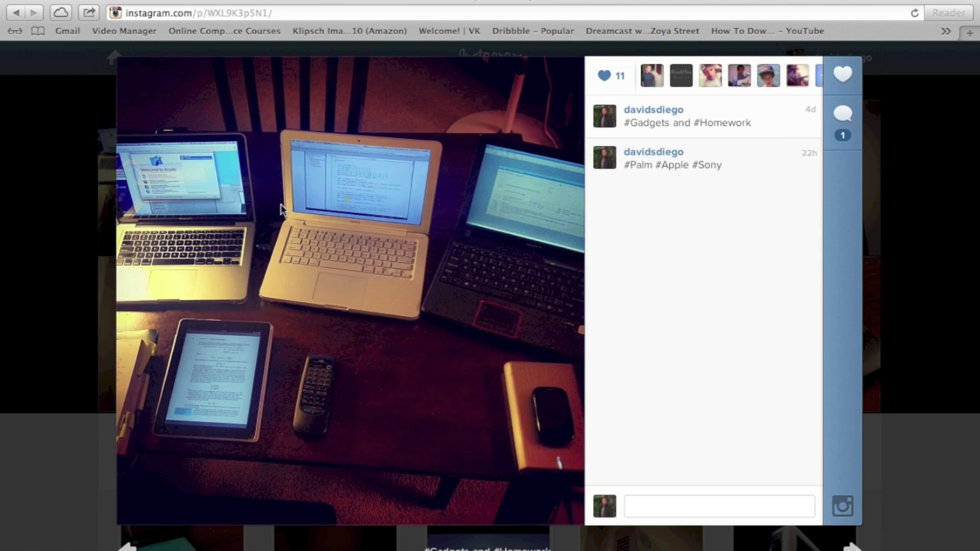
# Inspect the laptops photo's element in the Web Inspector.
pyautogui.rightClick(359, 282)
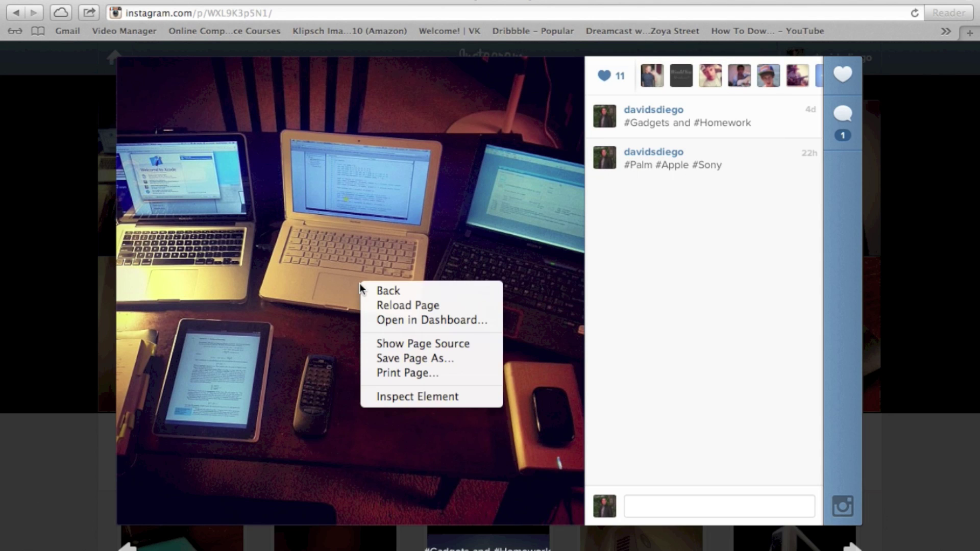
pyautogui.click(397, 398)
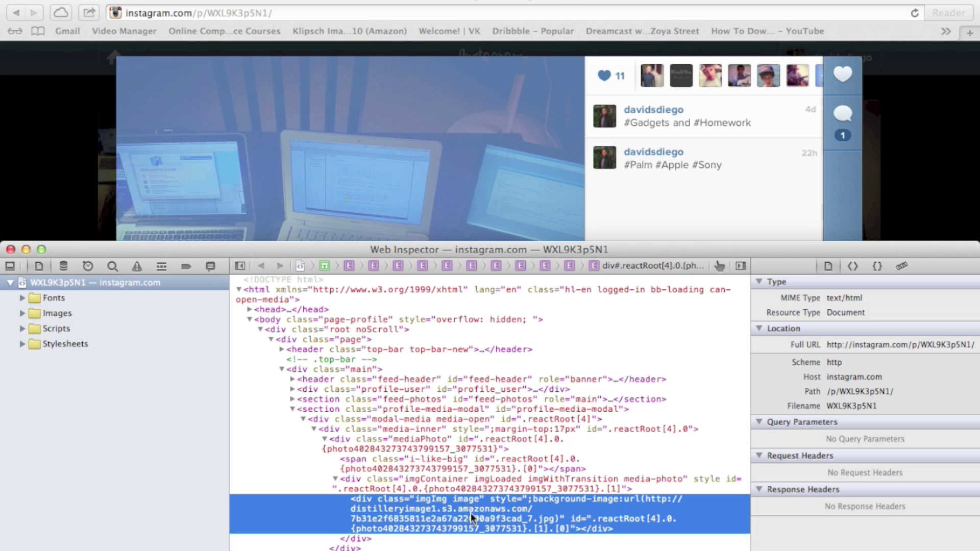
# Copy the photo's .jpg address from the div's url(...) using Edit as HTML.
pyautogui.rightClick(472, 518)
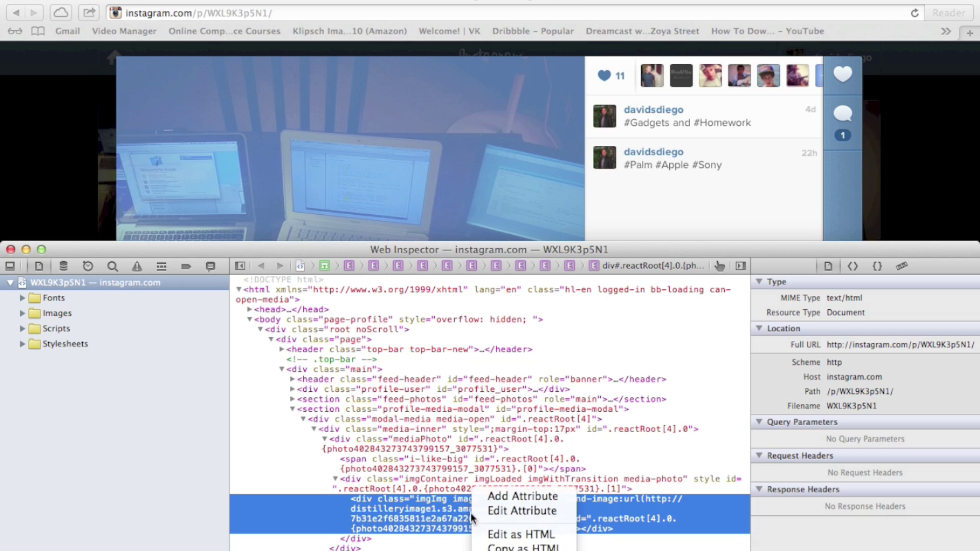
pyautogui.click(499, 535)
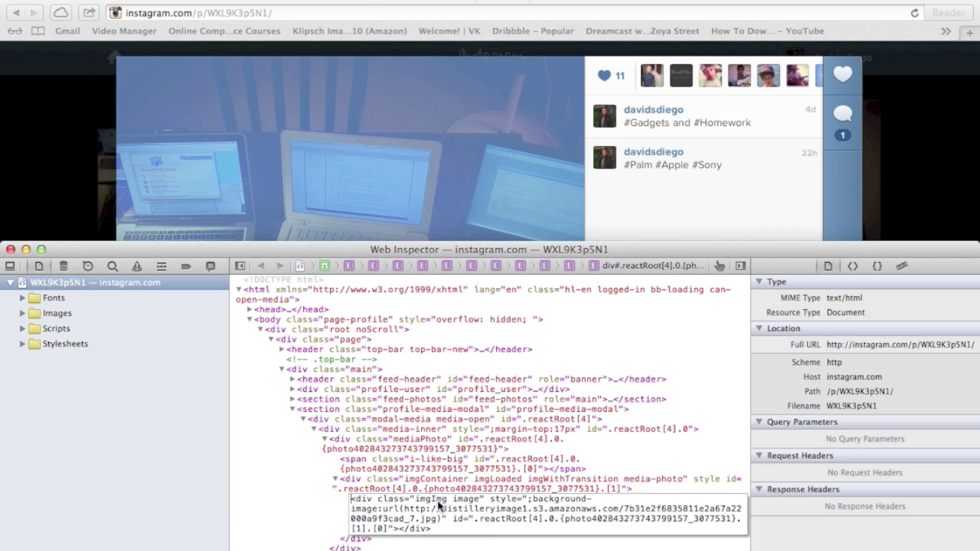
pyautogui.click(407, 510)
pyautogui.moveTo(406, 510); pyautogui.dragTo(435, 520)
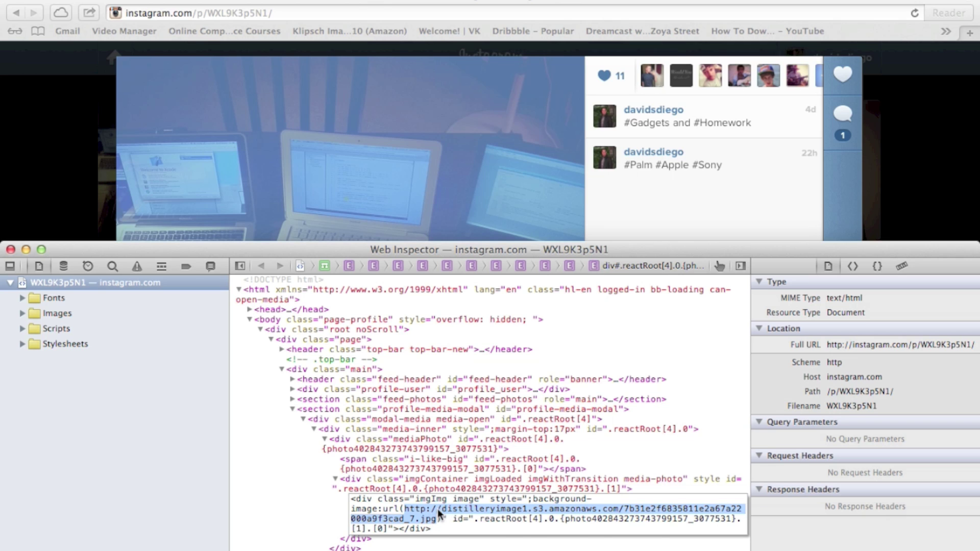
pyautogui.rightClick(440, 514)
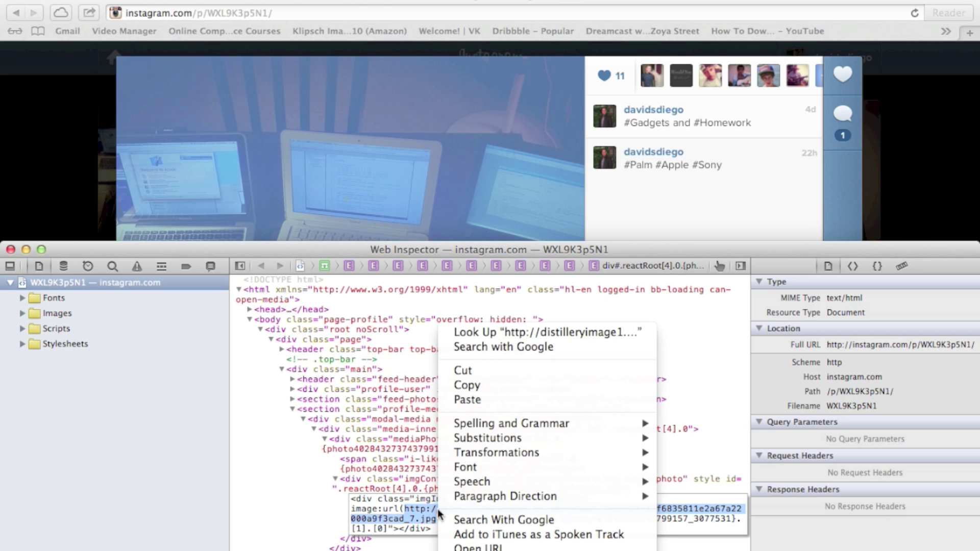
pyautogui.click(482, 388)
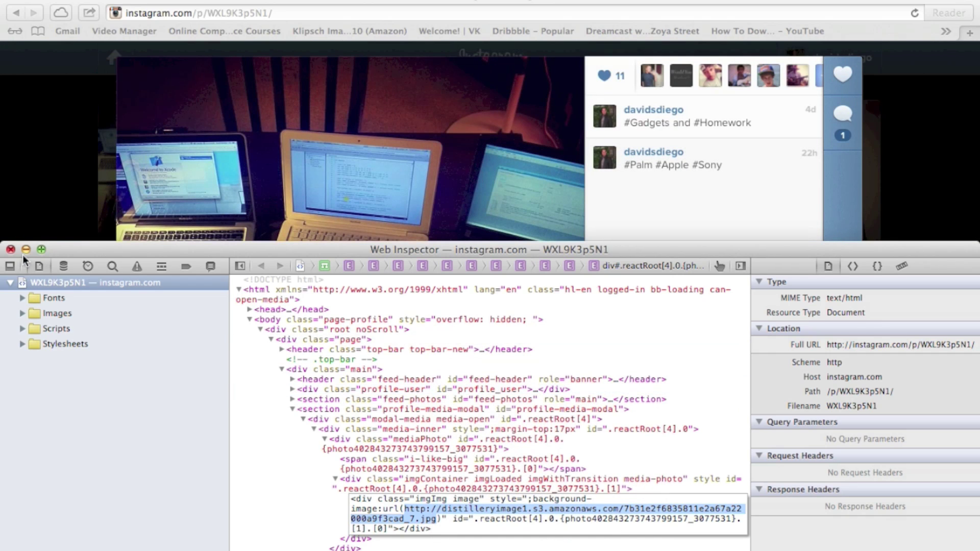
# Close the Web Inspector and load the copied .jpg address in a new tab.
pyautogui.click(10, 249)
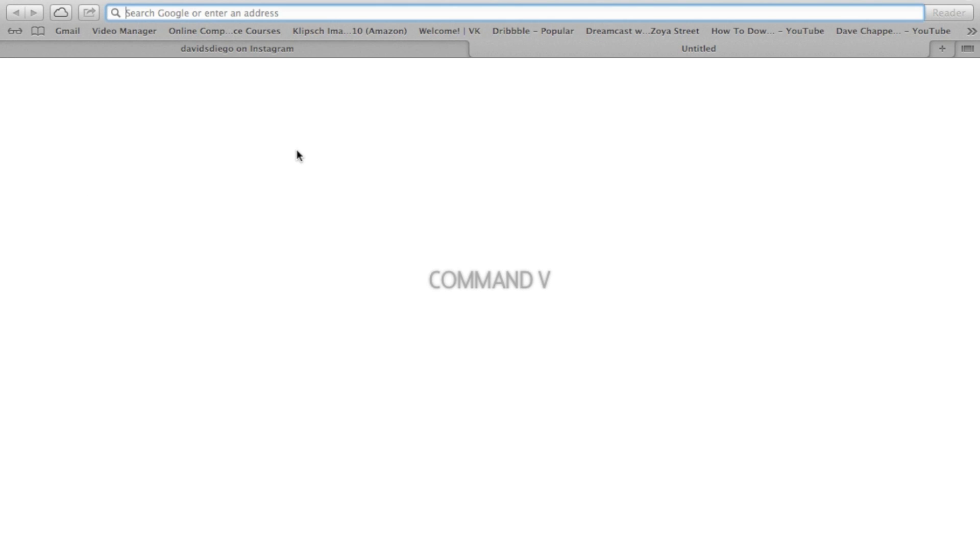
pyautogui.press('Return')
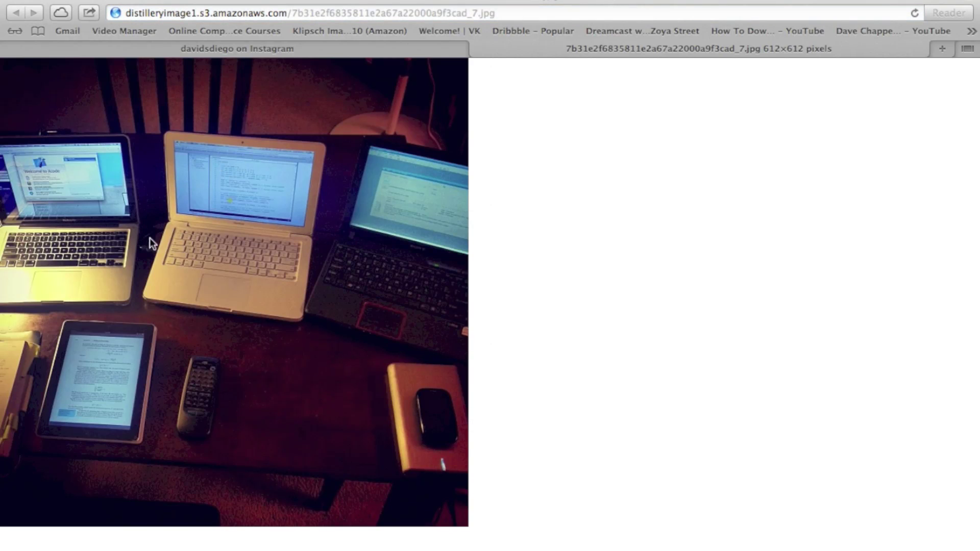
# Save the standalone photo as a JPG on the Desktop with Save Image As.
pyautogui.rightClick(180, 254)
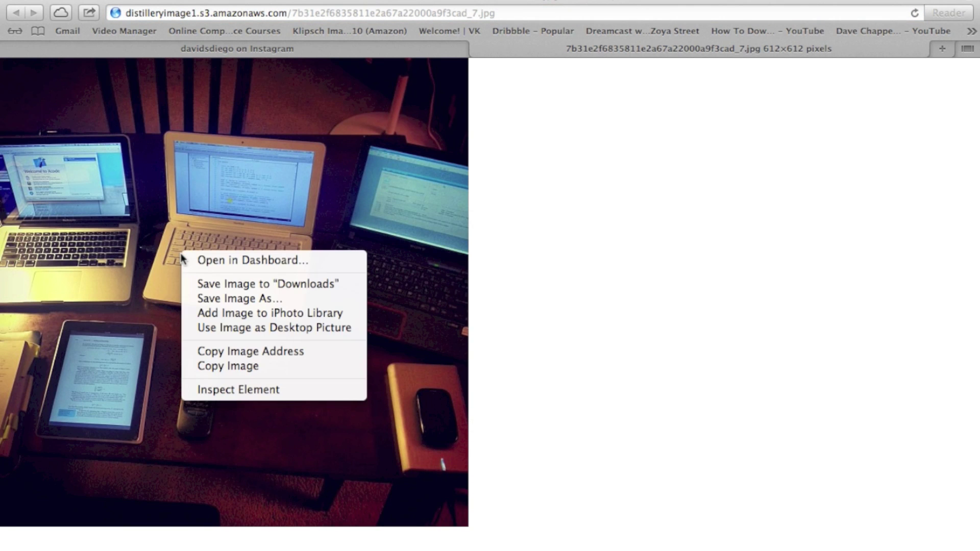
pyautogui.click(226, 299)
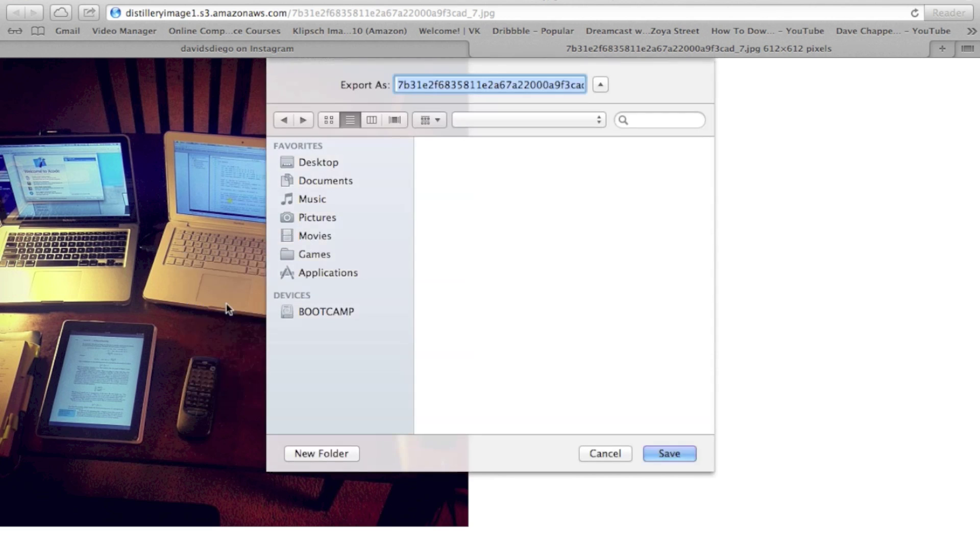
pyautogui.write('test.jpg')
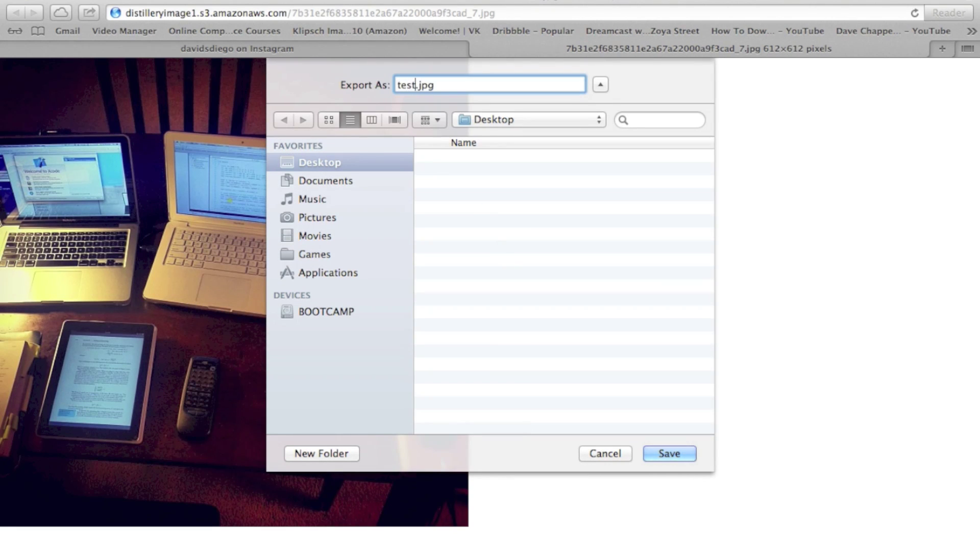
pyautogui.press('Return')
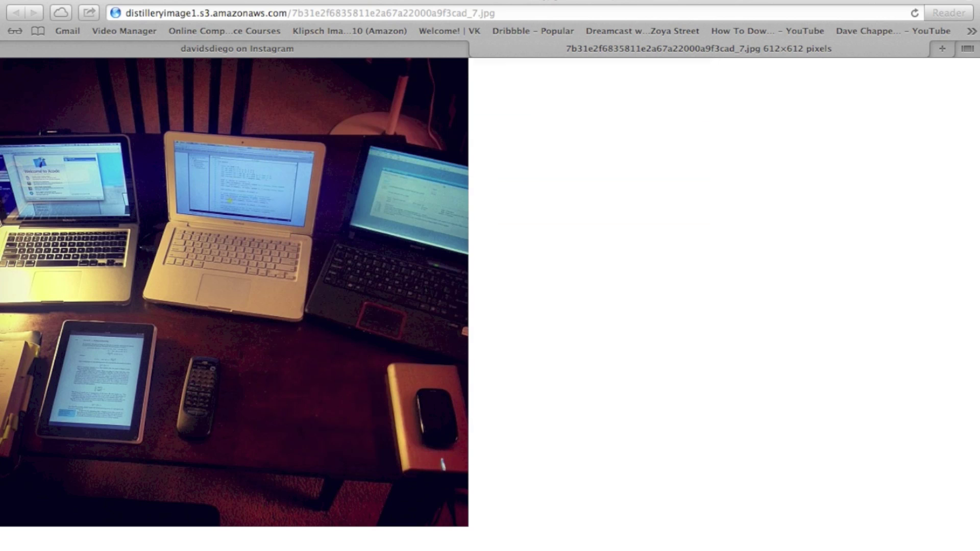